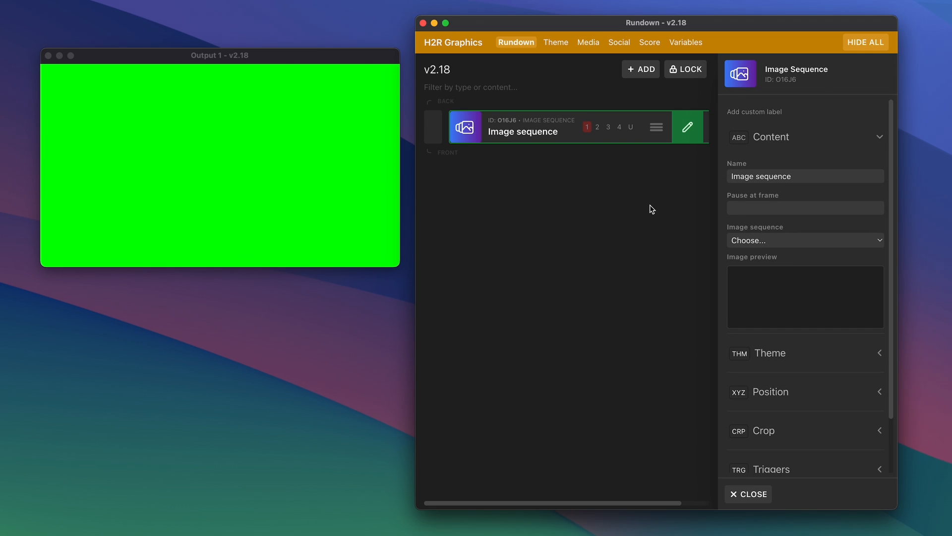
# Start adding a new image sequence from the media library.
pyautogui.click(590, 48)
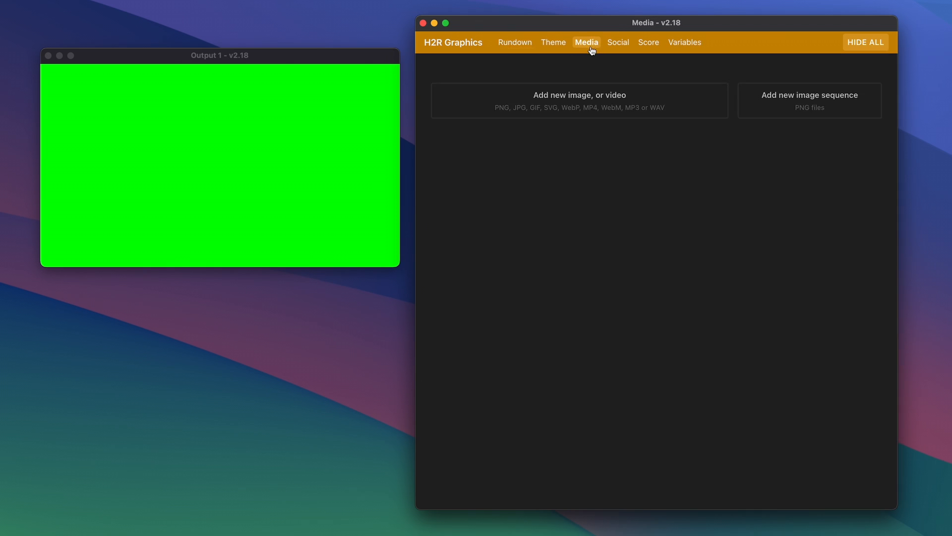
pyautogui.click(810, 100)
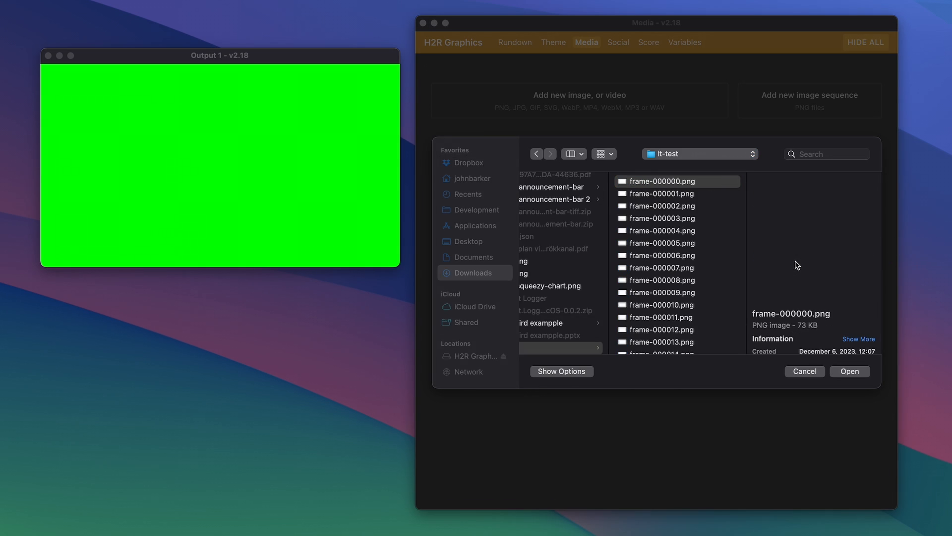
# Preview the PNG frames in the lt-test folder one after another.
pyautogui.press('space')
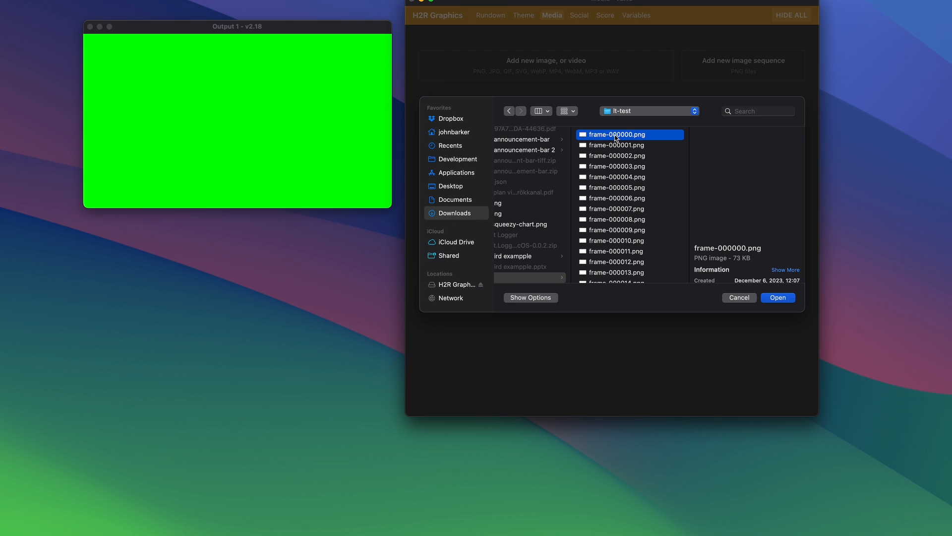
pyautogui.press('Down')
pyautogui.press('Down')
pyautogui.press('Down')
pyautogui.press('Down')
pyautogui.press('Down')
pyautogui.press('Down')
pyautogui.press('Down')
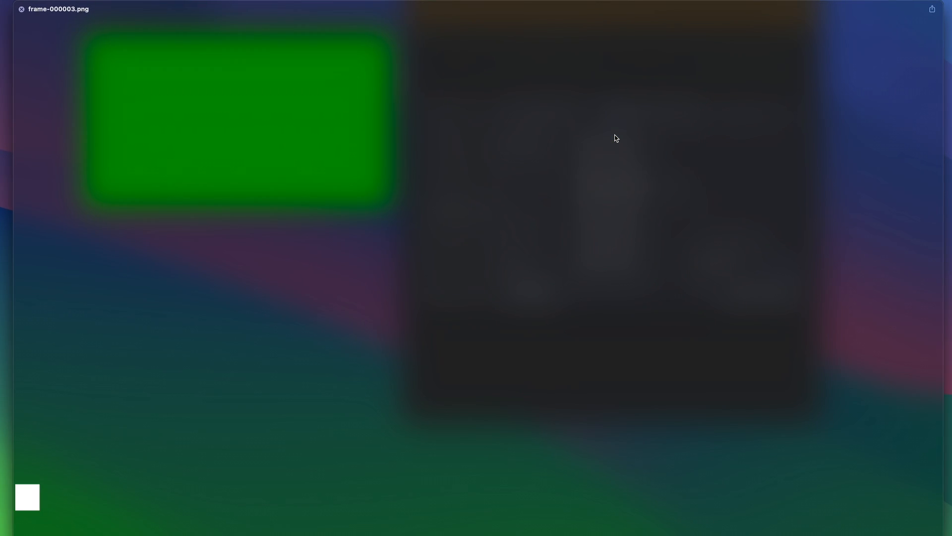
pyautogui.press('Down')
pyautogui.press('Down')
pyautogui.press('Down')
pyautogui.press('Down')
pyautogui.press('Down')
pyautogui.press('Down')
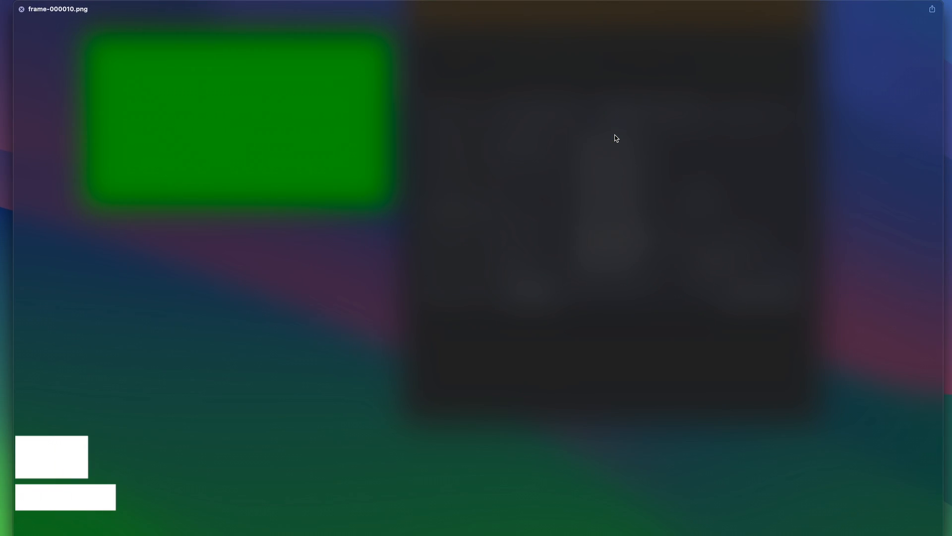
pyautogui.press('Down')
pyautogui.press('Down')
pyautogui.press('Down')
pyautogui.press('Down')
pyautogui.press('Down')
pyautogui.press('Down')
pyautogui.press('Down')
pyautogui.press('Down')
pyautogui.press('Down')
pyautogui.press('Down')
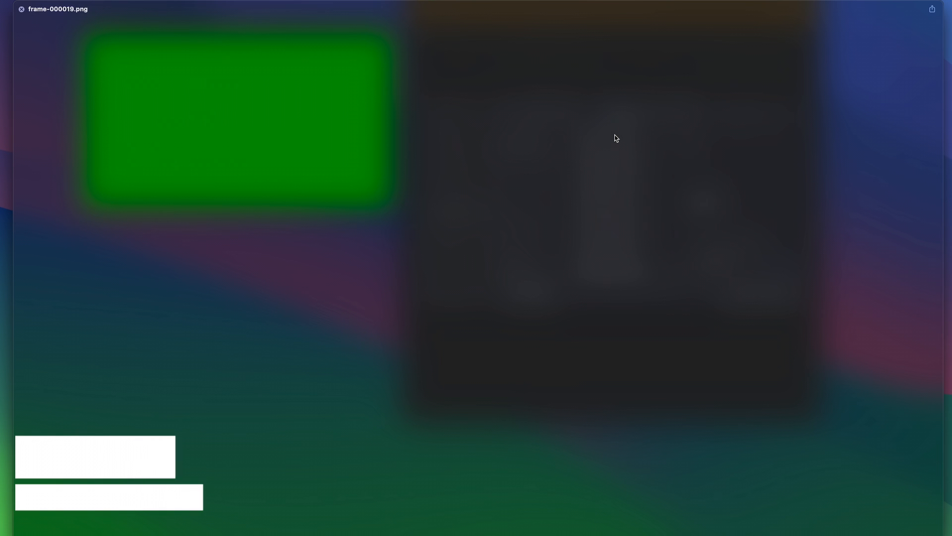
pyautogui.press('Down')
pyautogui.press('Down')
pyautogui.press('Down')
pyautogui.press('Down')
pyautogui.press('Down')
pyautogui.press('Down')
pyautogui.press('Down')
pyautogui.press('Down')
pyautogui.press('Down')
pyautogui.press('Down')
pyautogui.press('Down')
pyautogui.press('Down')
pyautogui.press('Down')
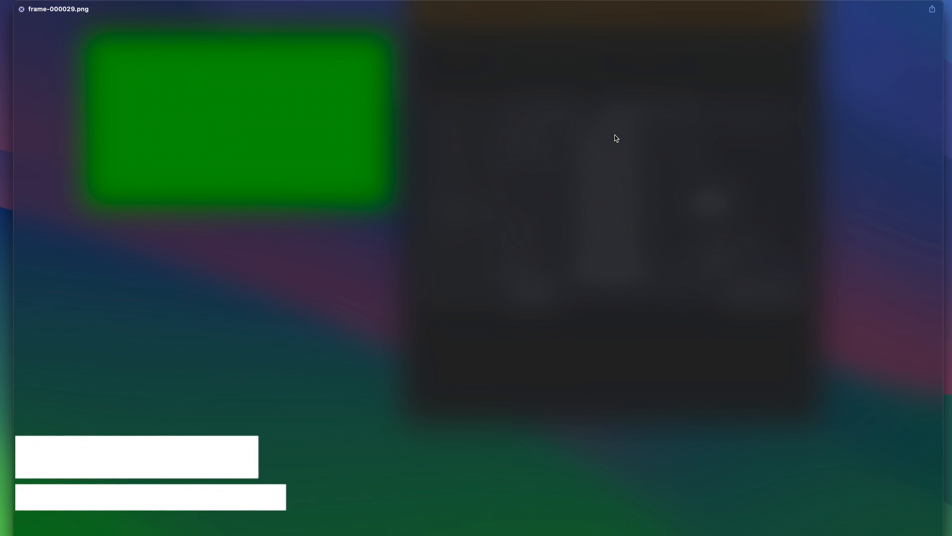
pyautogui.press('Down')
pyautogui.press('Down')
pyautogui.press('Down')
pyautogui.press('Down')
pyautogui.press('Down')
pyautogui.press('Down')
pyautogui.press('Down')
pyautogui.press('Down')
pyautogui.press('Down')
pyautogui.press('Down')
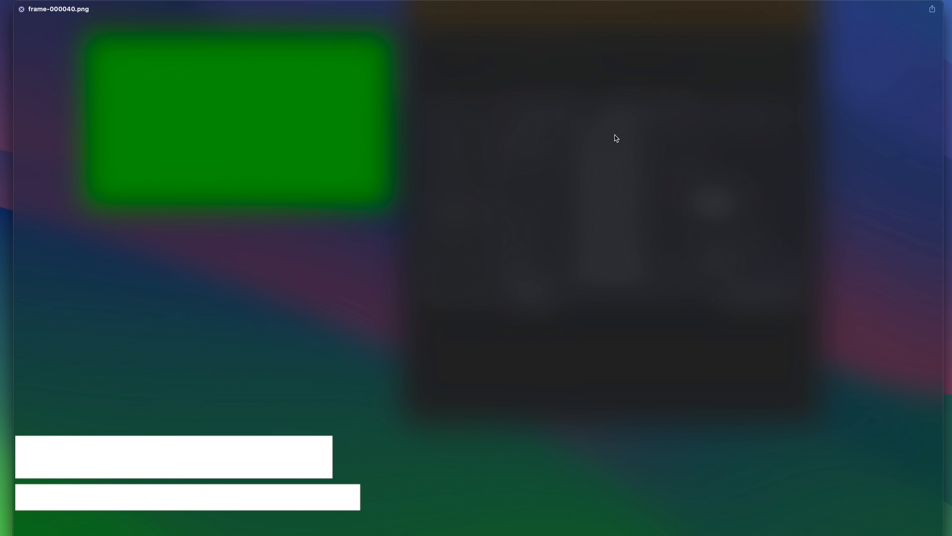
pyautogui.press('Down')
pyautogui.press('Down')
pyautogui.press('Down')
pyautogui.press('Down')
pyautogui.press('Down')
pyautogui.press('Down')
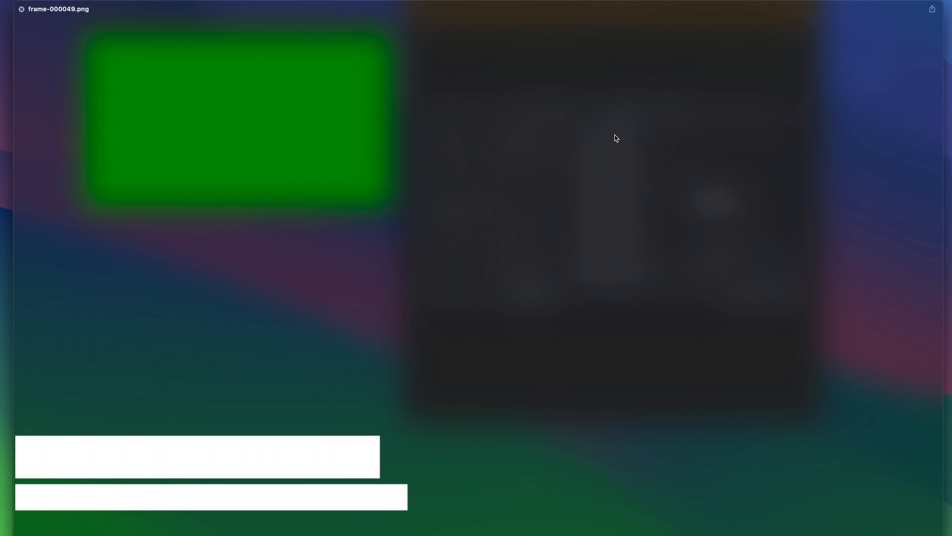
pyautogui.press('space')
# Select all frame PNGs in the lt-test folder and import them as an image sequence.
pyautogui.scroll(-20, 617, 197)
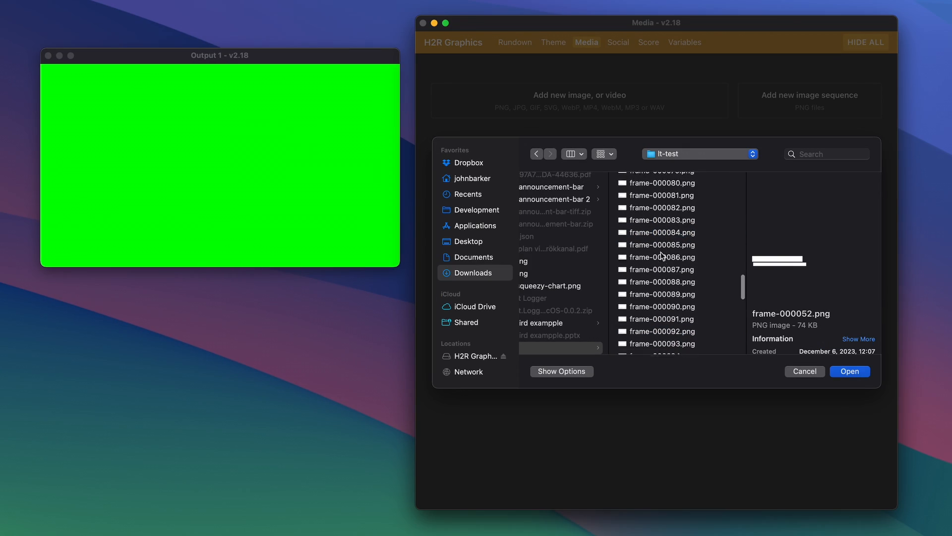
pyautogui.scroll(20, 661, 254)
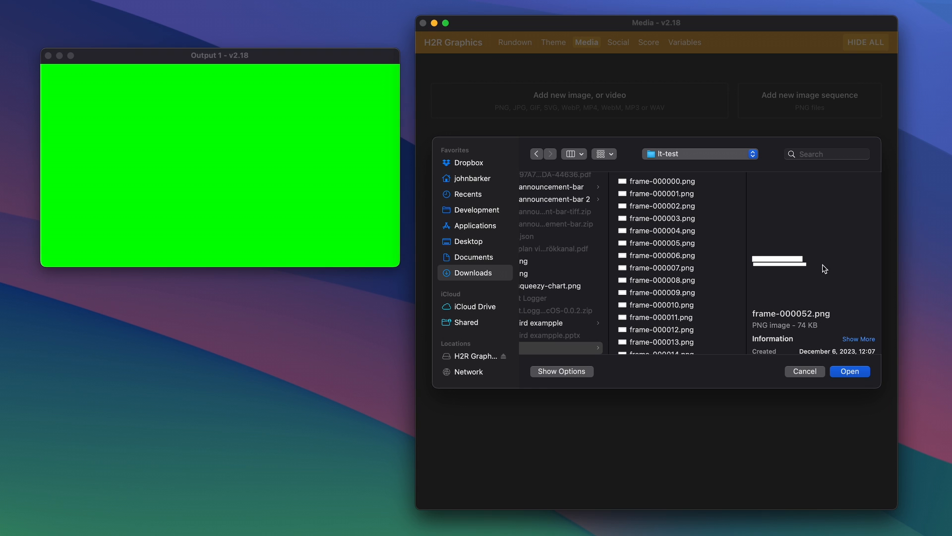
pyautogui.click(660, 182)
pyautogui.scroll(2, 660, 184)
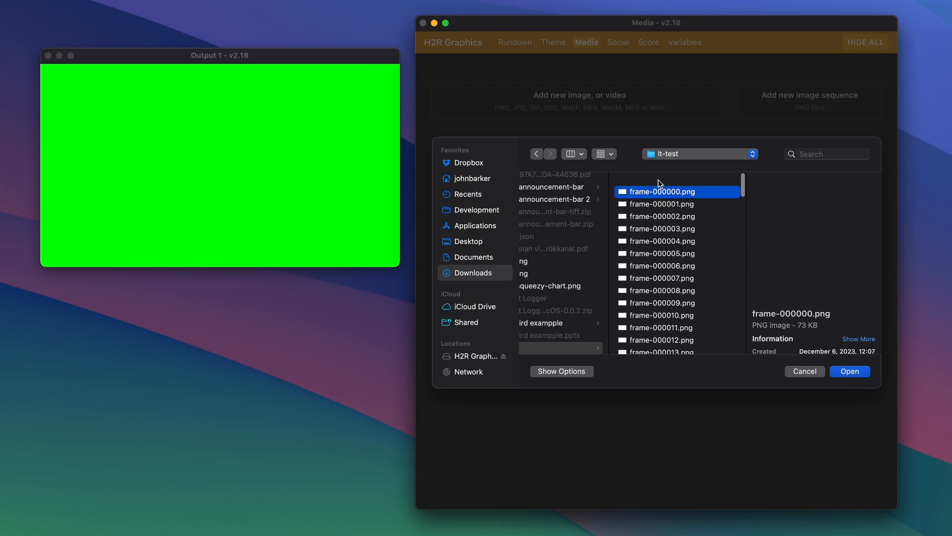
pyautogui.press('super+a')
pyautogui.click(858, 371)
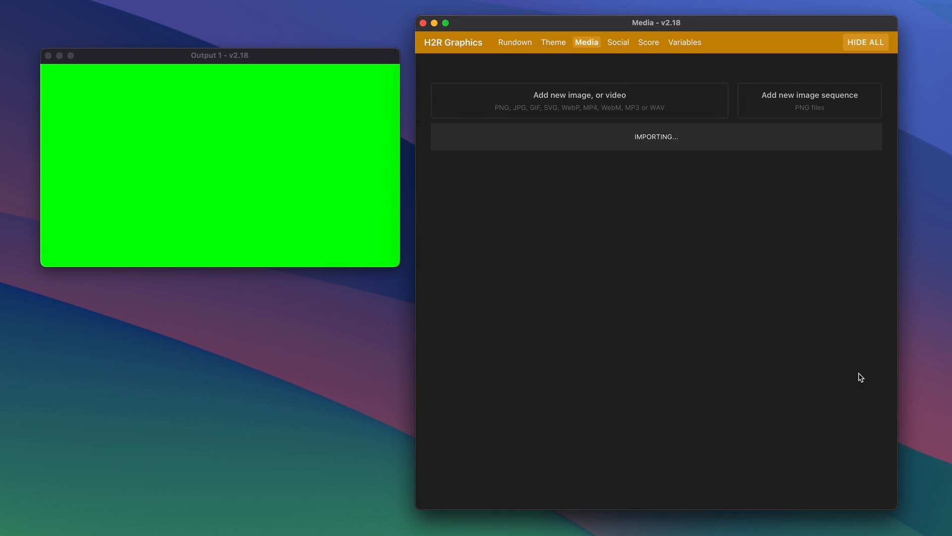
# Return to the rundown and assign [Sequence] frame-000000.png to the Image sequence graphic.
pyautogui.click(525, 44)
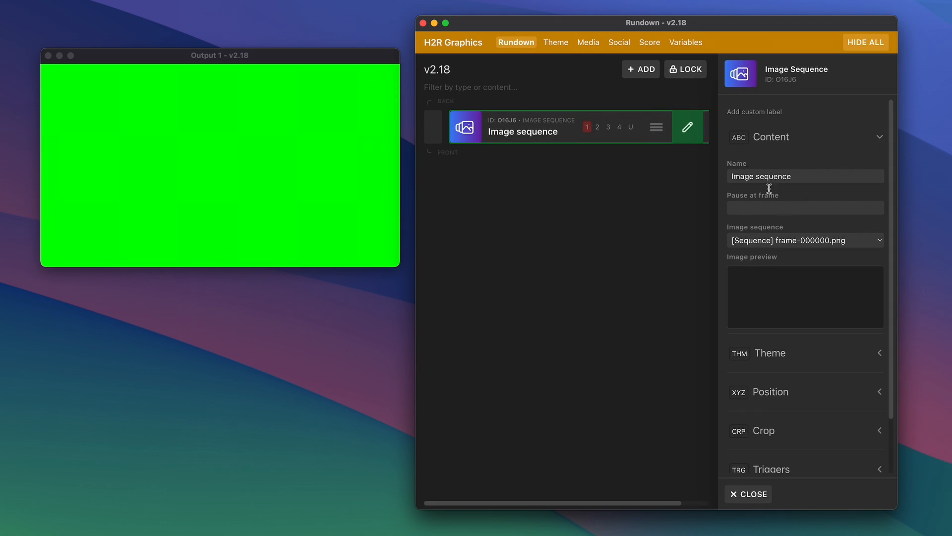
pyautogui.click(777, 242)
pyautogui.click(779, 242)
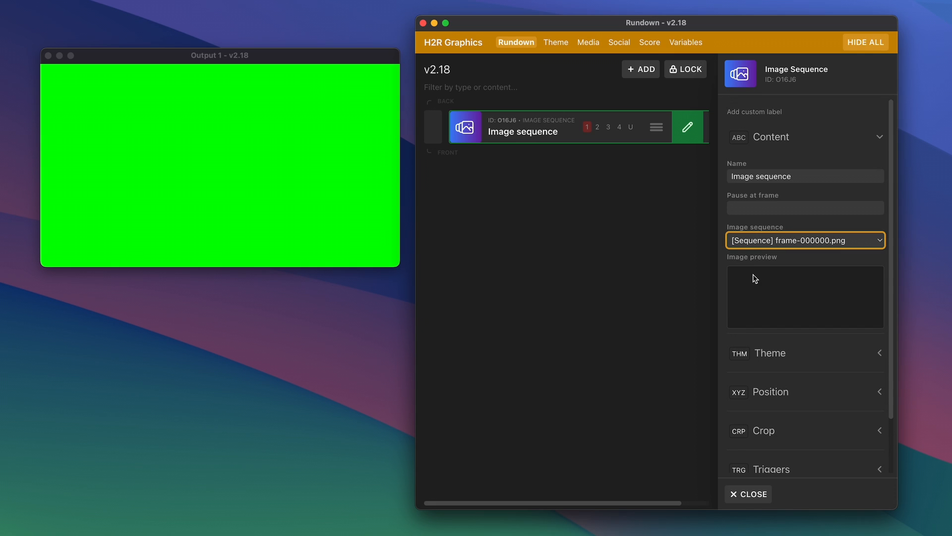
# Toggle the image sequence graphic on air and off again to test it.
pyautogui.click(516, 134)
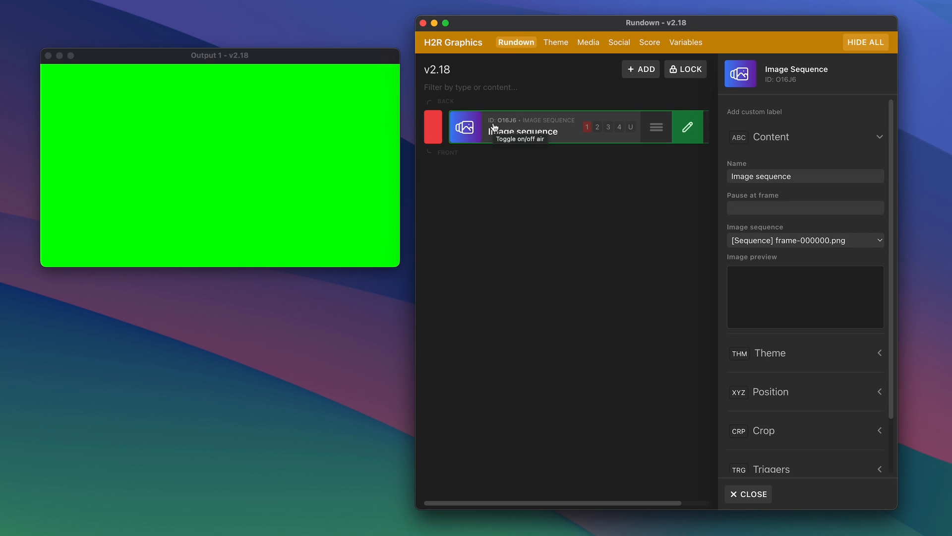
pyautogui.click(510, 133)
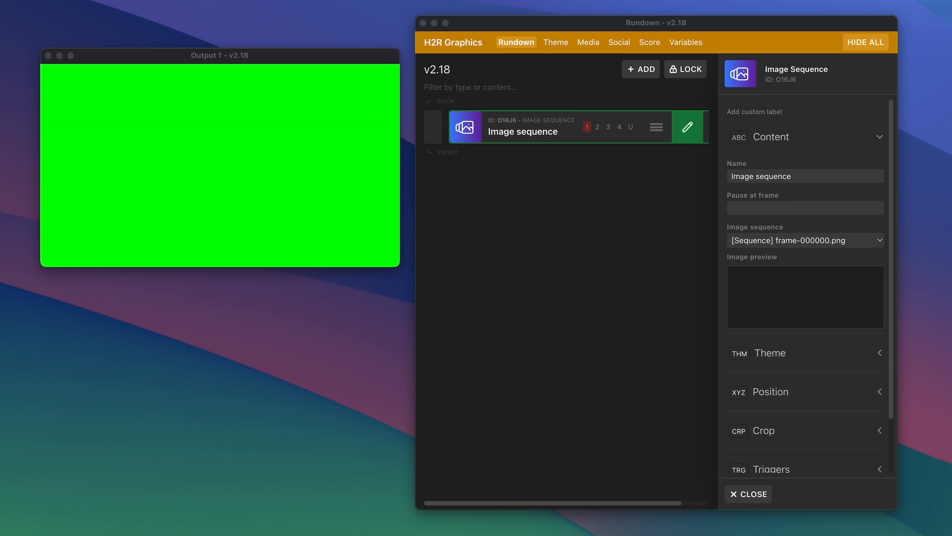
# Set the graphic to pause at frame 90, then take it on air and off again.
pyautogui.click(750, 210)
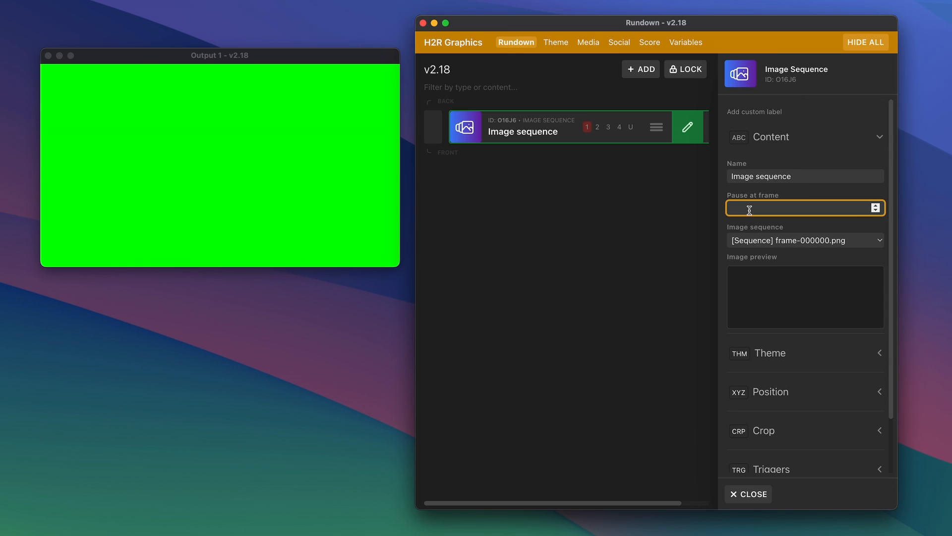
pyautogui.click(483, 176)
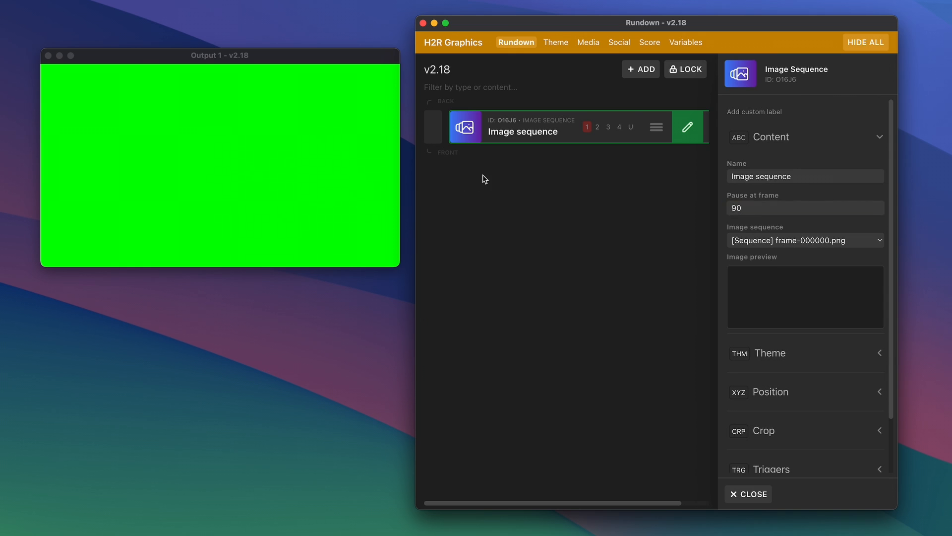
pyautogui.click(481, 133)
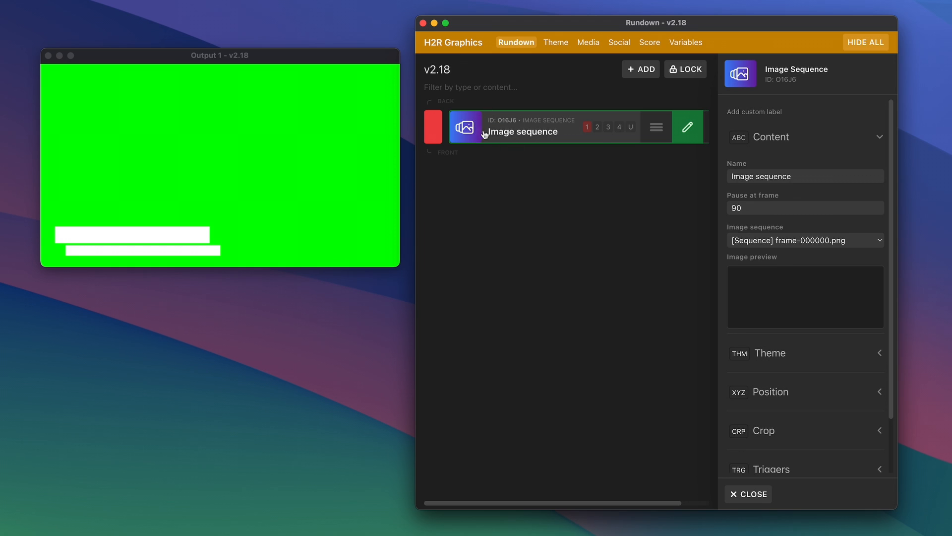
pyautogui.click(482, 134)
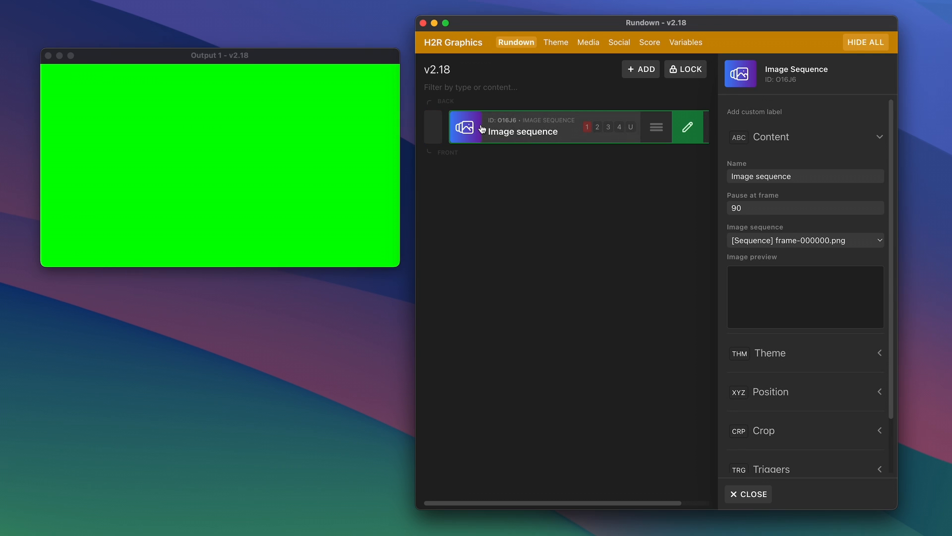
# Set Pause at frame to 45 and test the graphic on and off air.
pyautogui.click(816, 208)
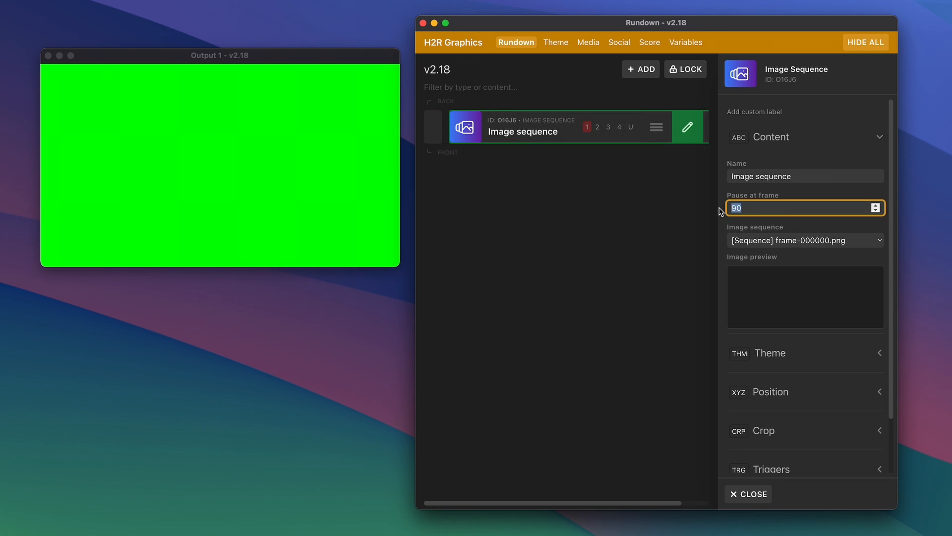
pyautogui.write('45')
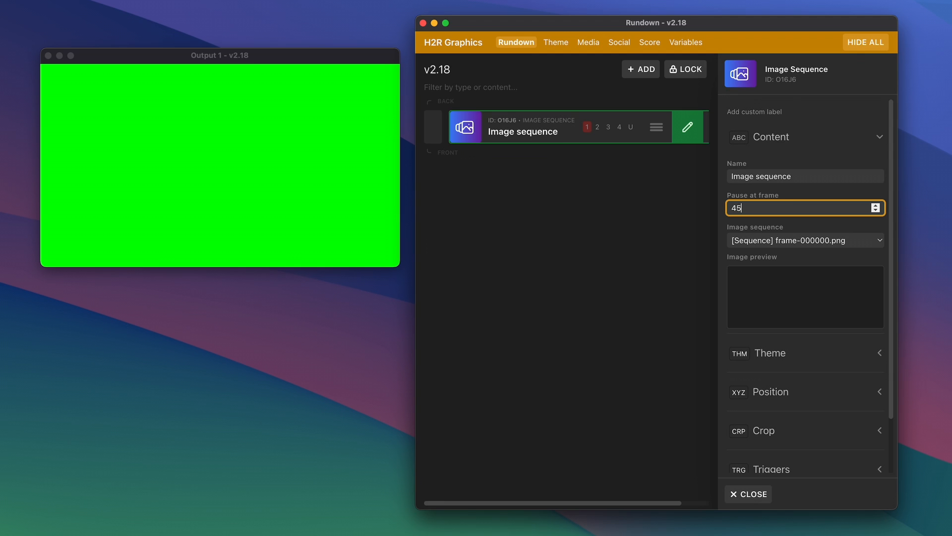
pyautogui.click(514, 123)
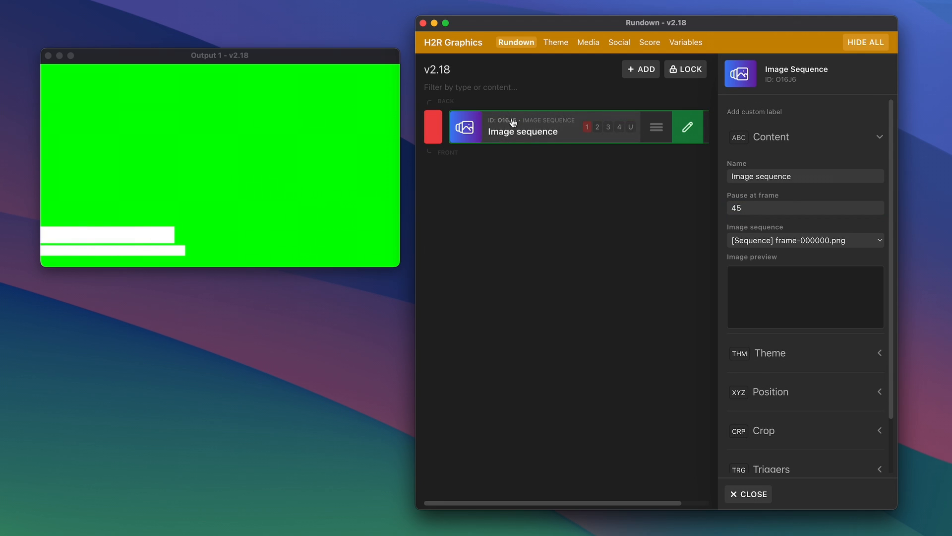
pyautogui.click(514, 123)
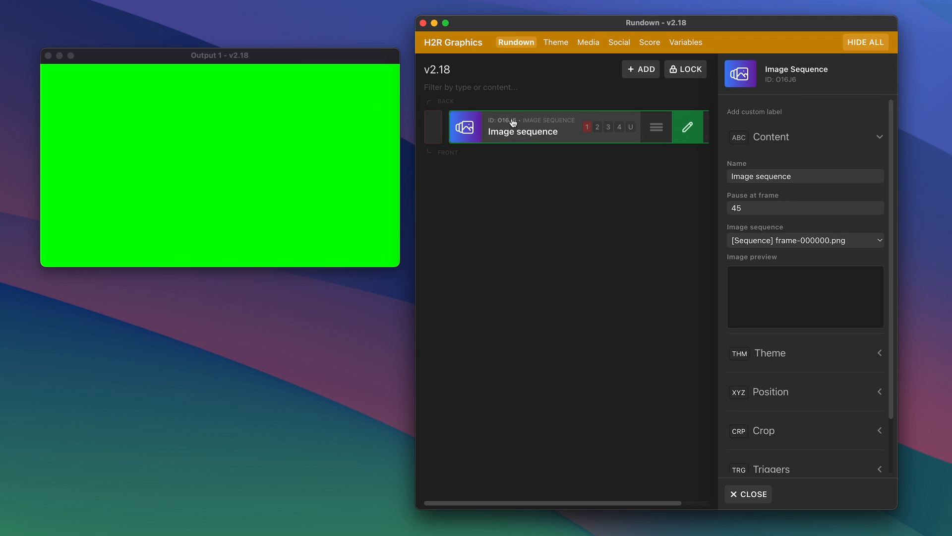
# Change the pause frame to 90 and preview the graphic on air and off.
pyautogui.click(756, 209)
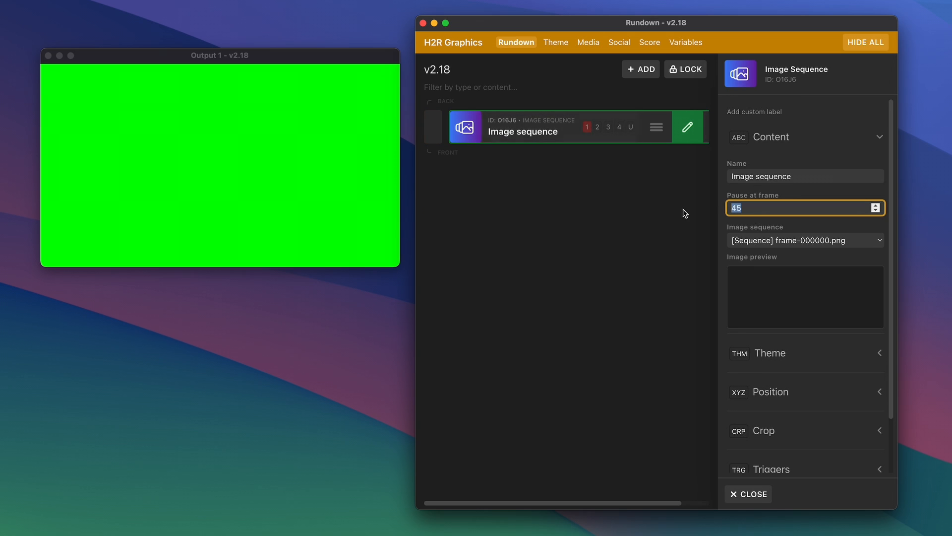
pyautogui.write('90')
pyautogui.click(512, 144)
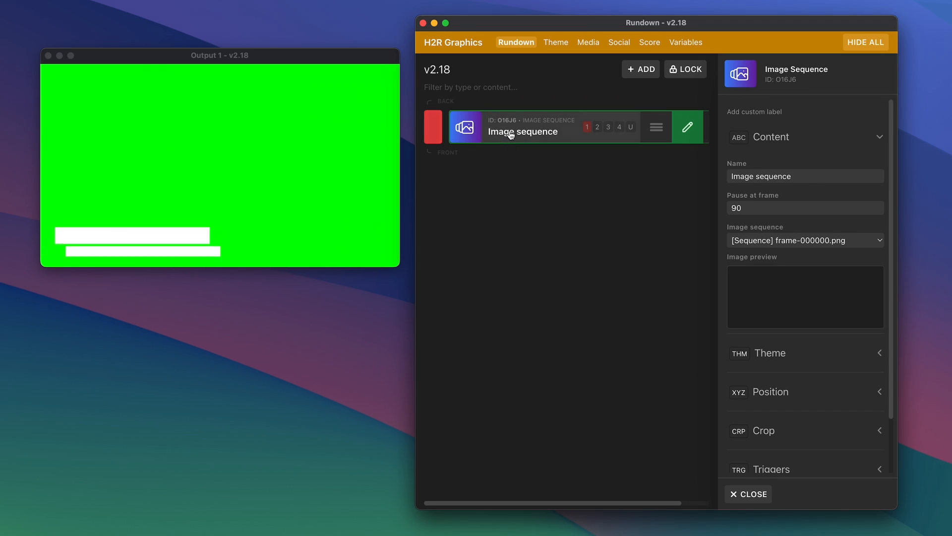
pyautogui.click(510, 135)
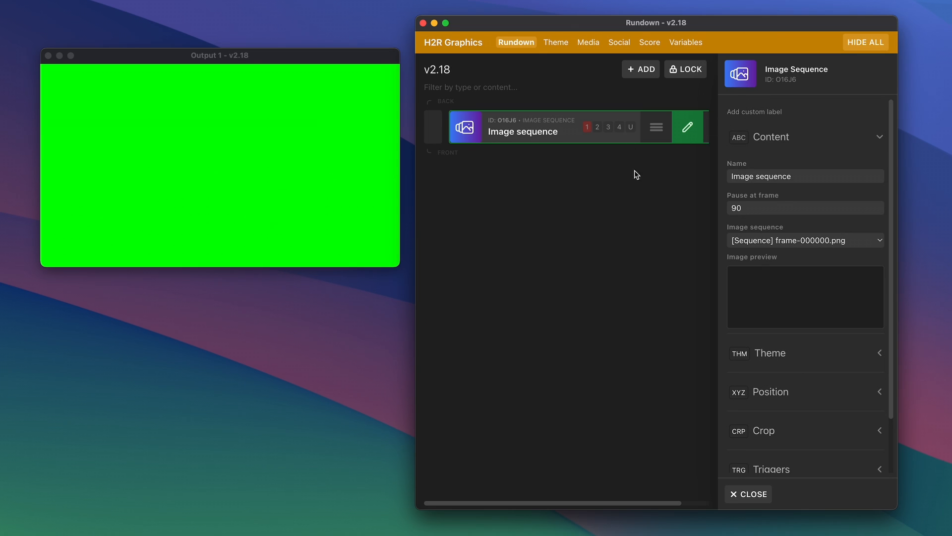
# Add a Countdown timer graphic to the rundown, filtering the graphic list for "coun".
pyautogui.click(644, 69)
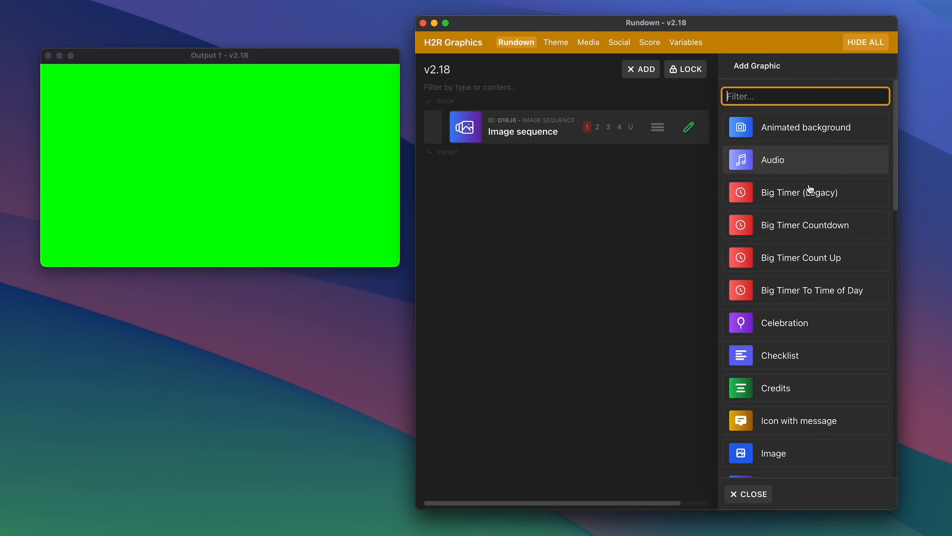
pyautogui.scroll(-10, 803, 297)
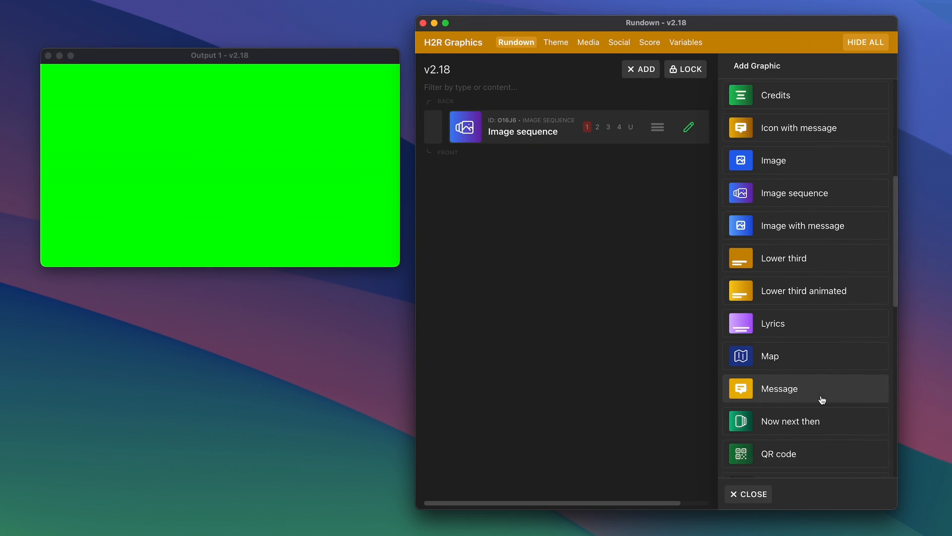
pyautogui.scroll(-2, 822, 400)
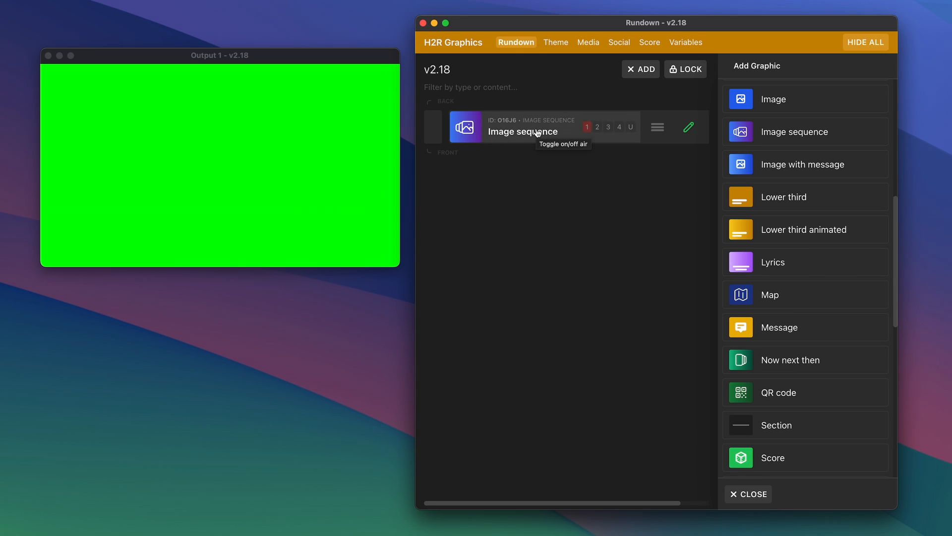
pyautogui.click(640, 70)
pyautogui.click(814, 71)
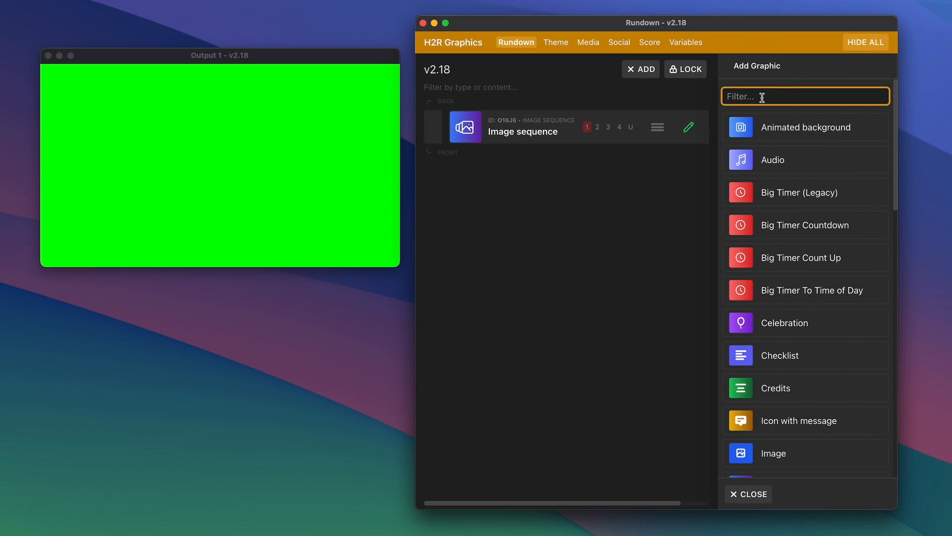
pyautogui.write('coun')
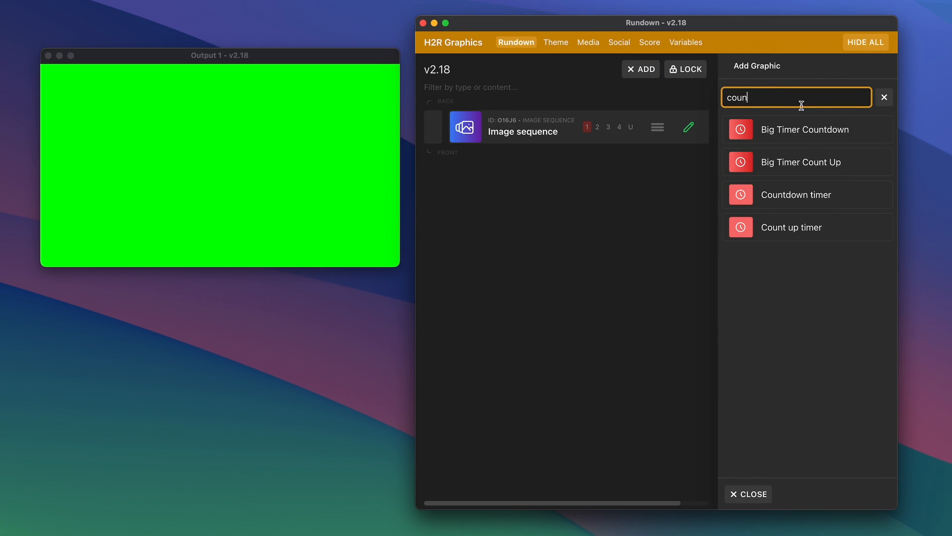
pyautogui.click(777, 200)
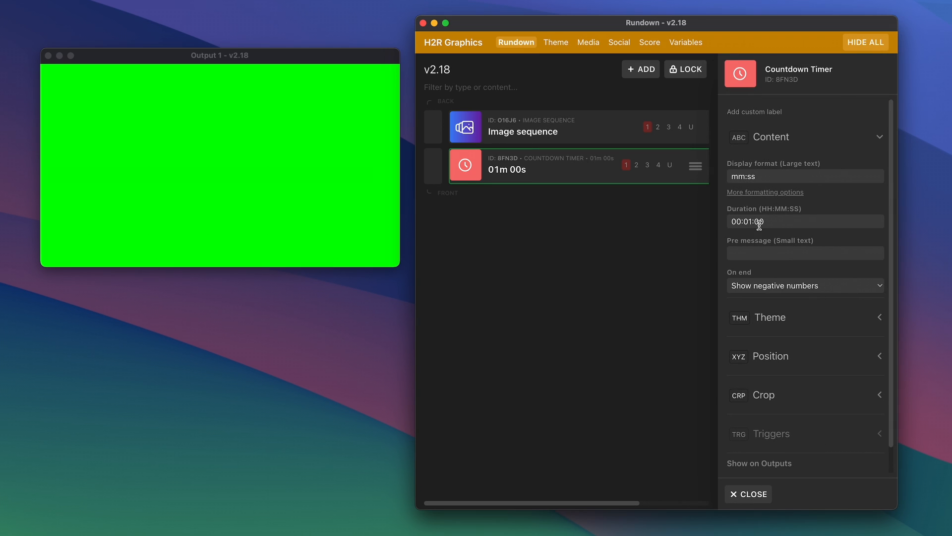
# Set the countdown timer's duration to 00:00:05.
pyautogui.click(767, 223)
pyautogui.press('BackSpace')
pyautogui.write('5')
pyautogui.press('Left')
pyautogui.press('Left')
pyautogui.press('Left')
pyautogui.press('BackSpace')
pyautogui.write('0')
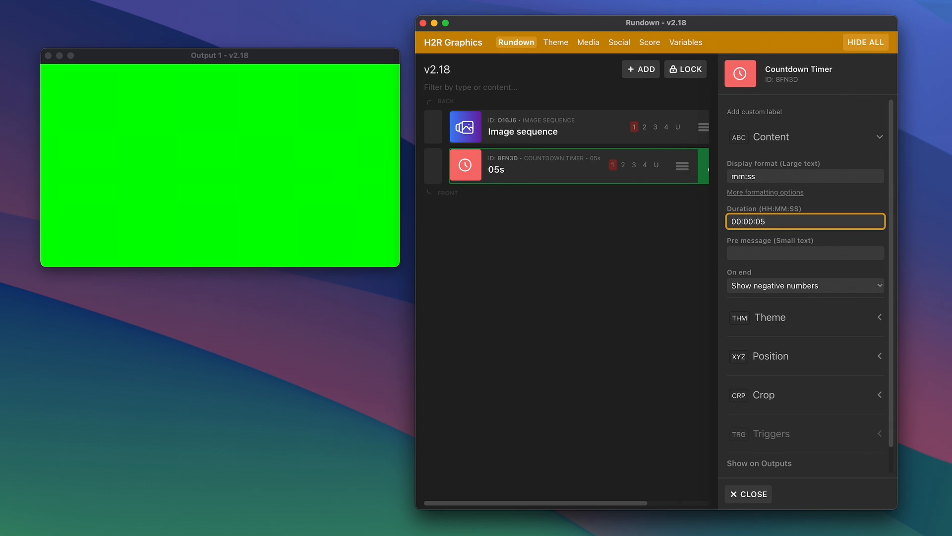
# Set the countdown timer's On end option to Go offair and run the timer on air.
pyautogui.click(744, 285)
pyautogui.click(763, 325)
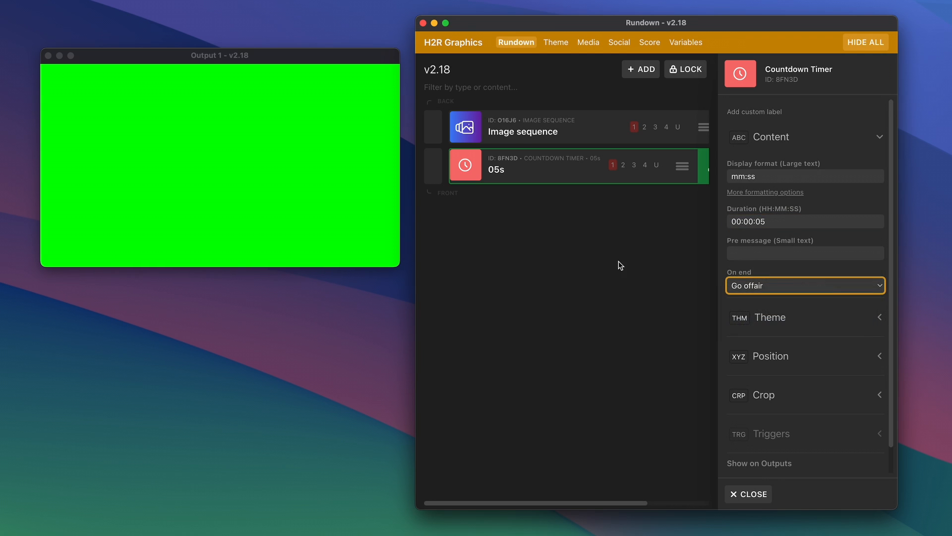
pyautogui.click(551, 179)
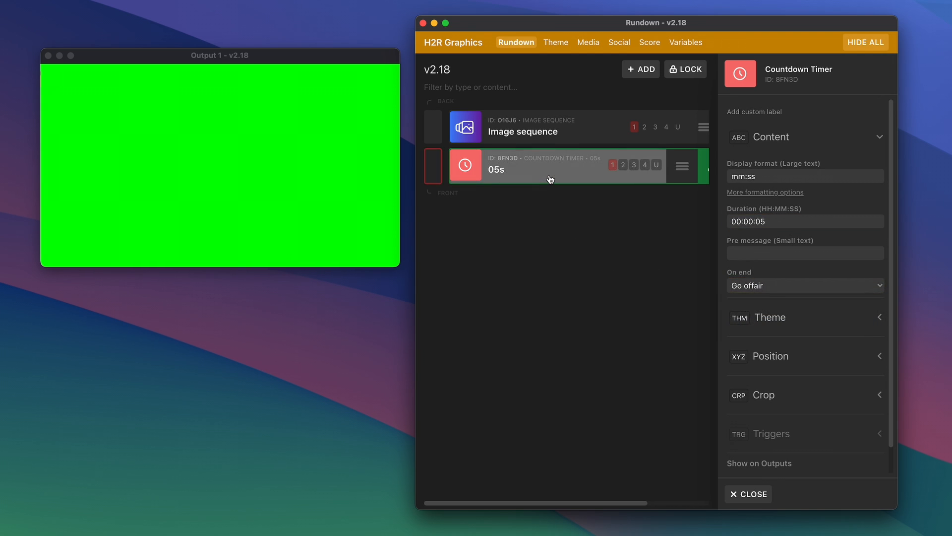
pyautogui.hscroll(3, 620, 198)
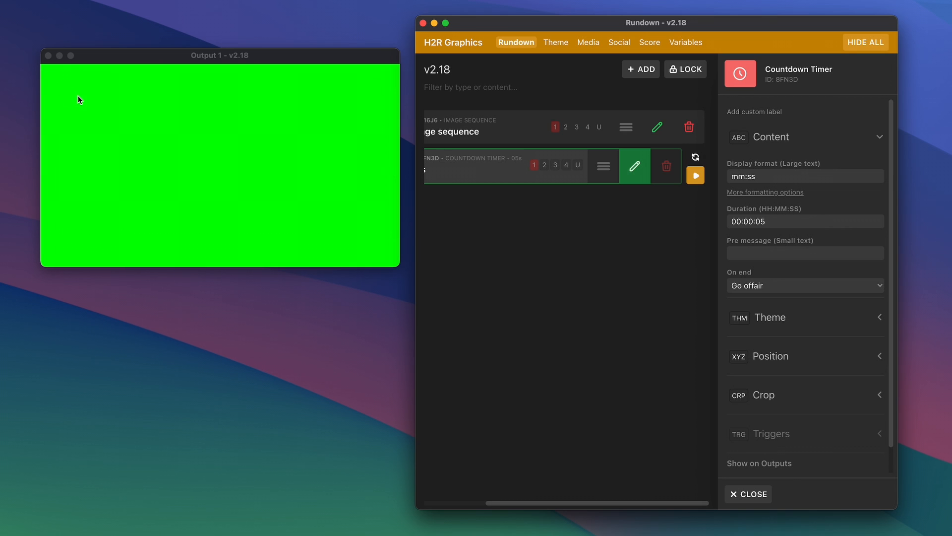
pyautogui.hscroll(-3, 615, 198)
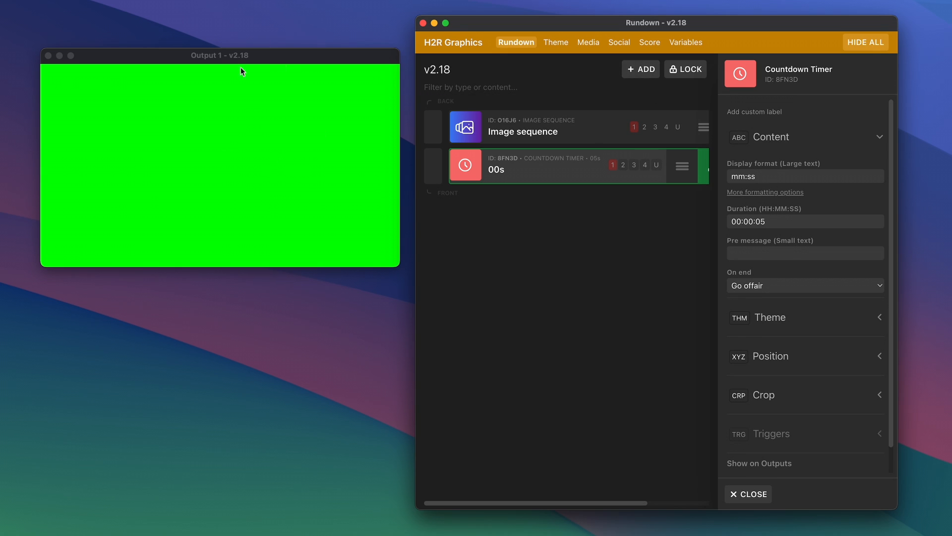
# Open a second Output 1 window and place it below the first one.
pyautogui.click(239, 53)
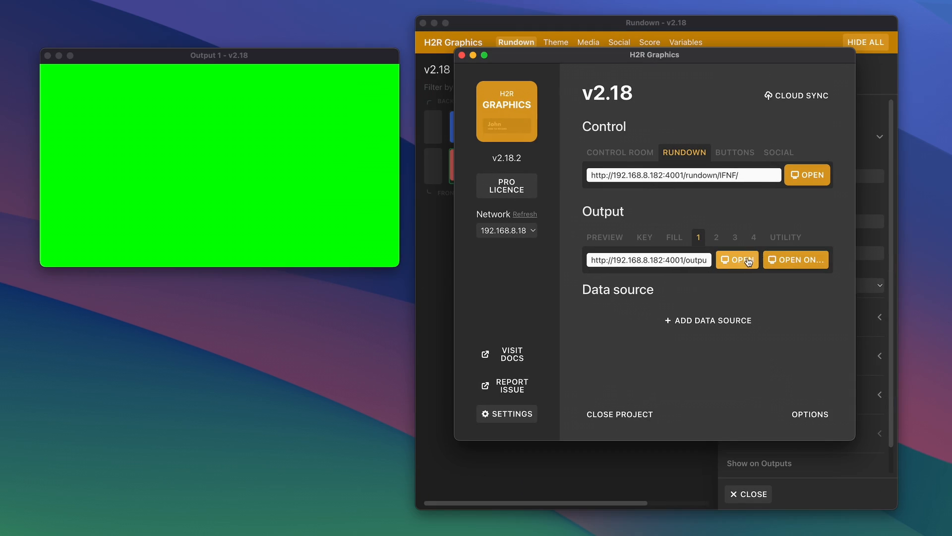
pyautogui.click(739, 258)
pyautogui.moveTo(276, 59); pyautogui.dragTo(273, 292)
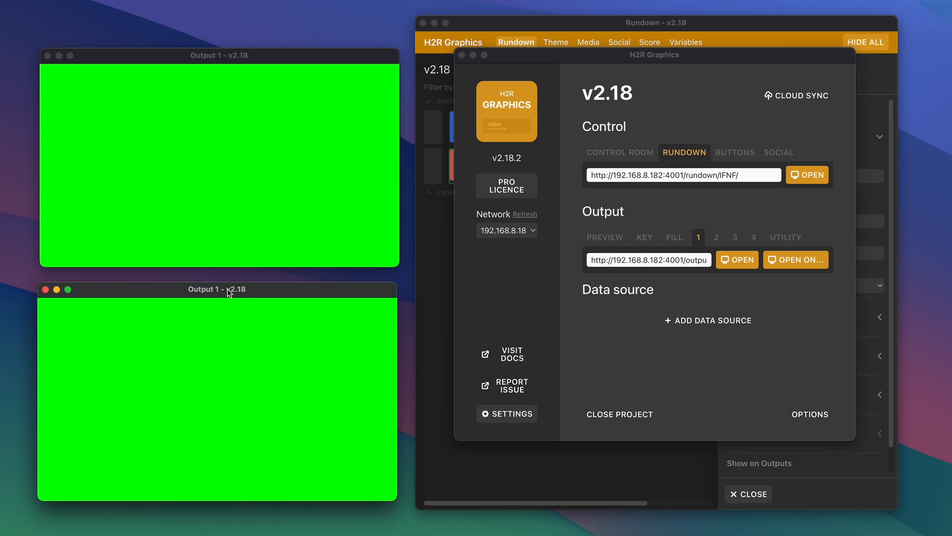
# Change the second output window's background color through Red and Blue, ending on Black.
pyautogui.rightClick(233, 349)
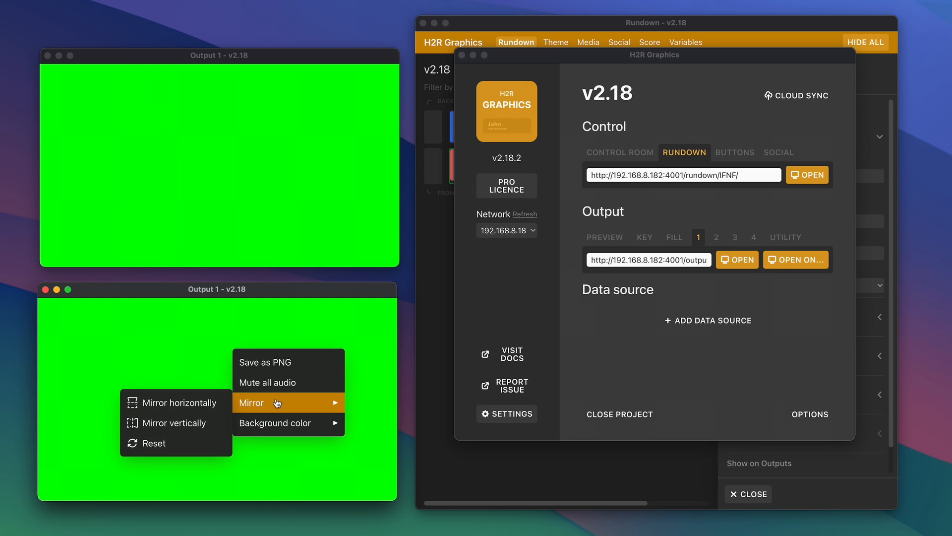
pyautogui.moveTo(274, 423)
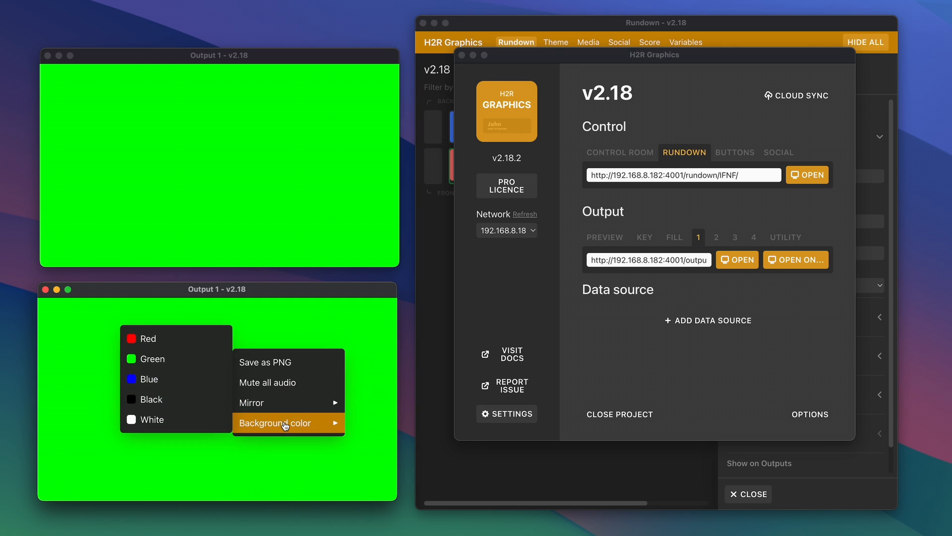
pyautogui.click(164, 339)
pyautogui.rightClick(198, 382)
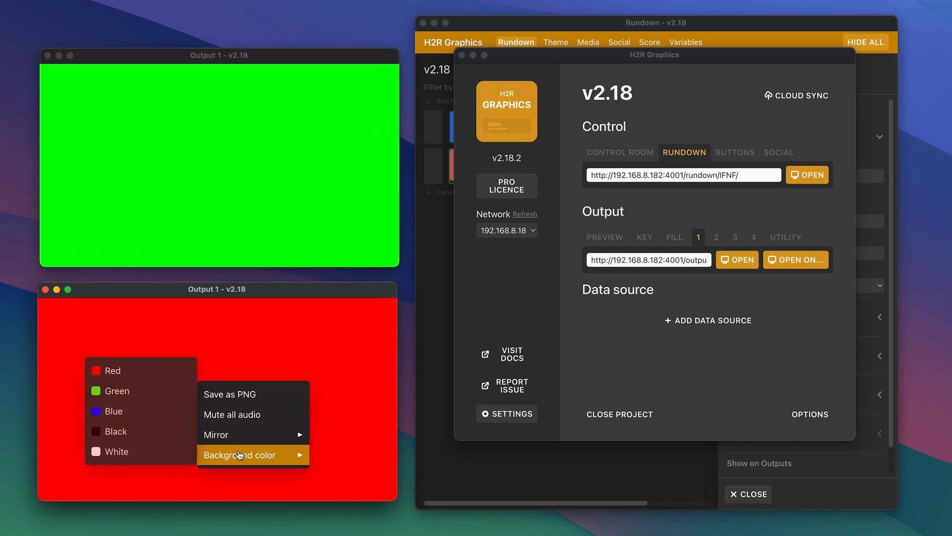
pyautogui.moveTo(233, 435)
pyautogui.moveTo(238, 455)
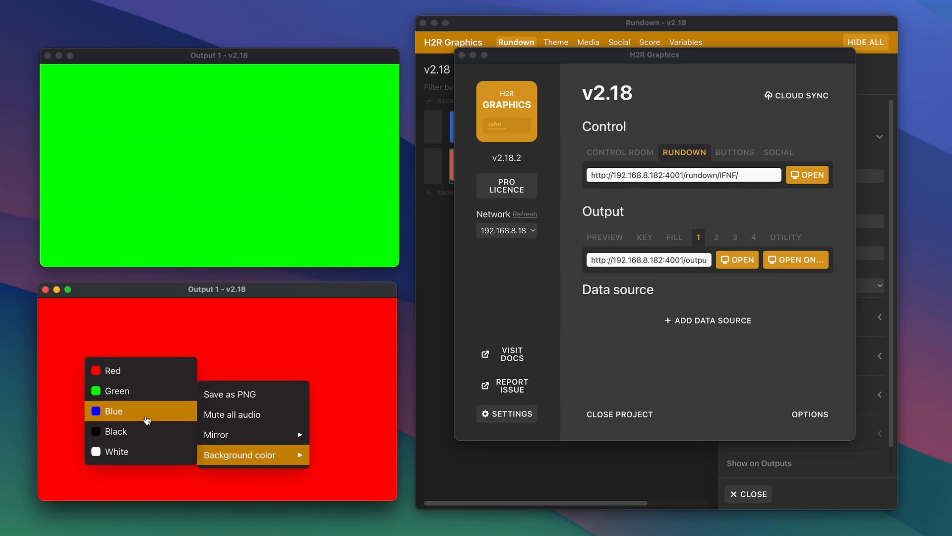
pyautogui.click(119, 409)
pyautogui.rightClick(223, 415)
pyautogui.moveTo(262, 487)
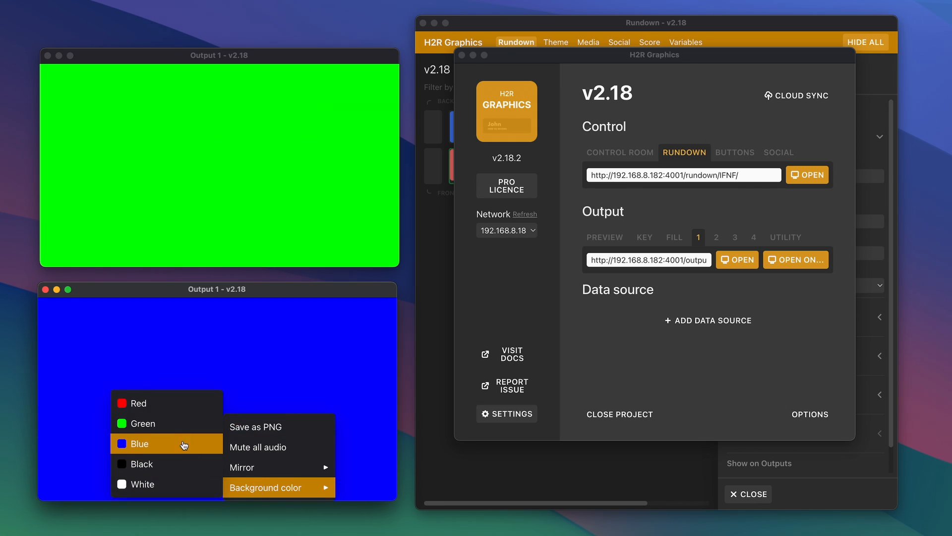
pyautogui.click(171, 466)
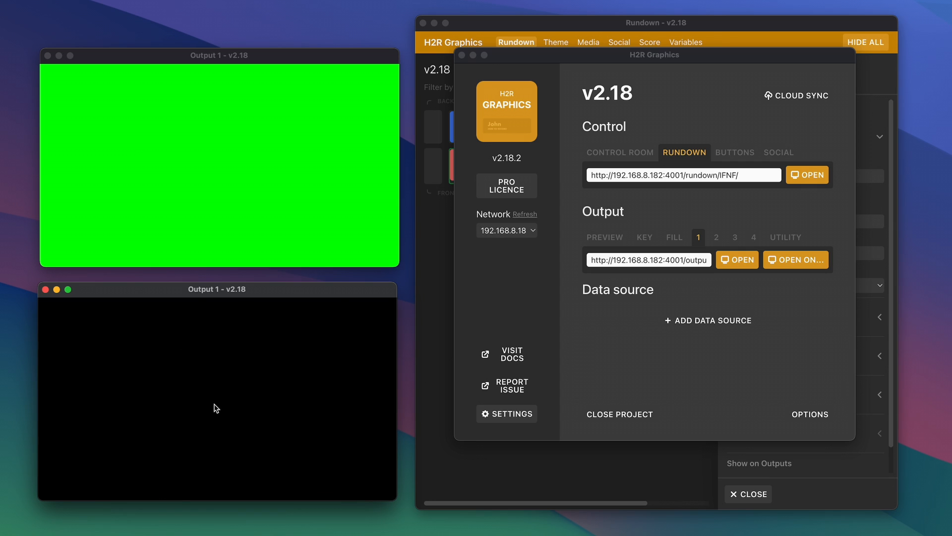
# Add a Lower Third graphic to the rundown and take it on air.
pyautogui.click(449, 340)
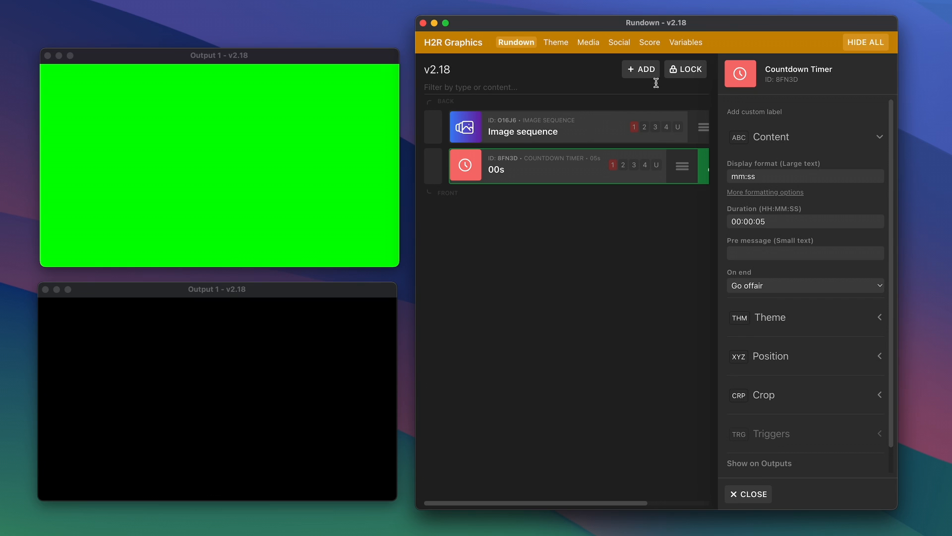
pyautogui.click(642, 70)
pyautogui.click(885, 97)
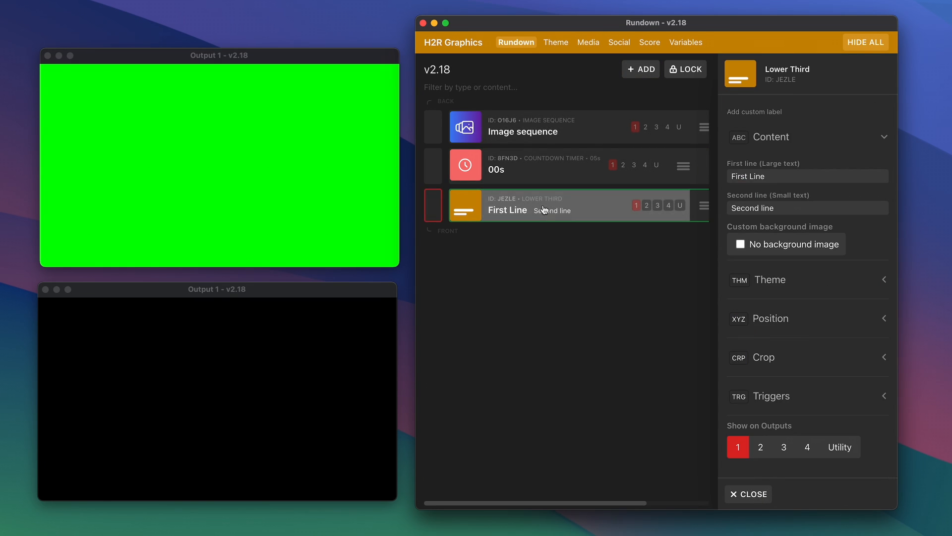
pyautogui.click(433, 205)
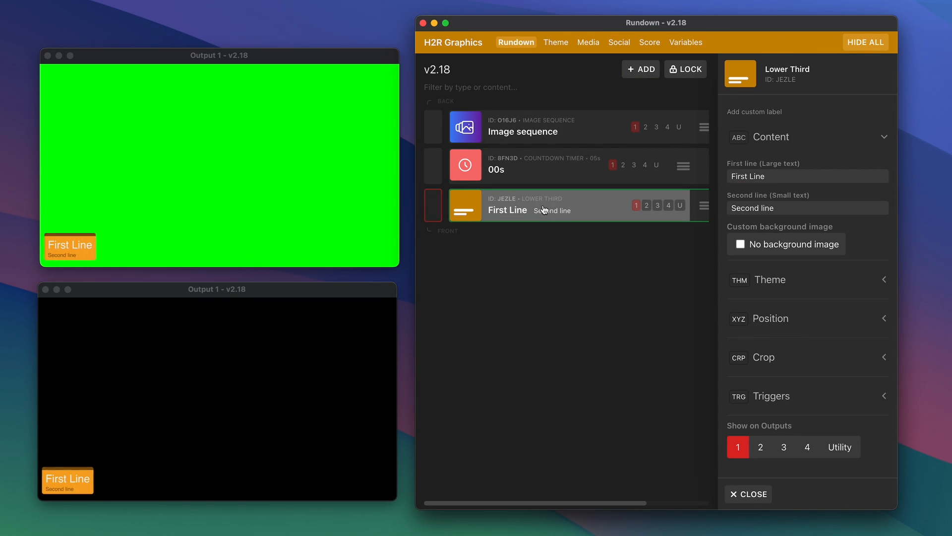
# Mirror the first output window vertically and then horizontally.
pyautogui.rightClick(255, 219)
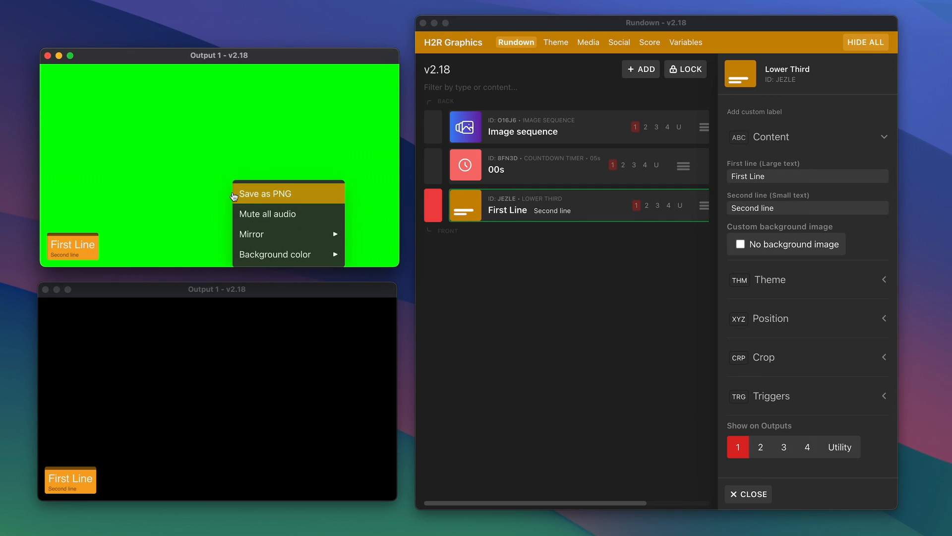
pyautogui.moveTo(286, 237)
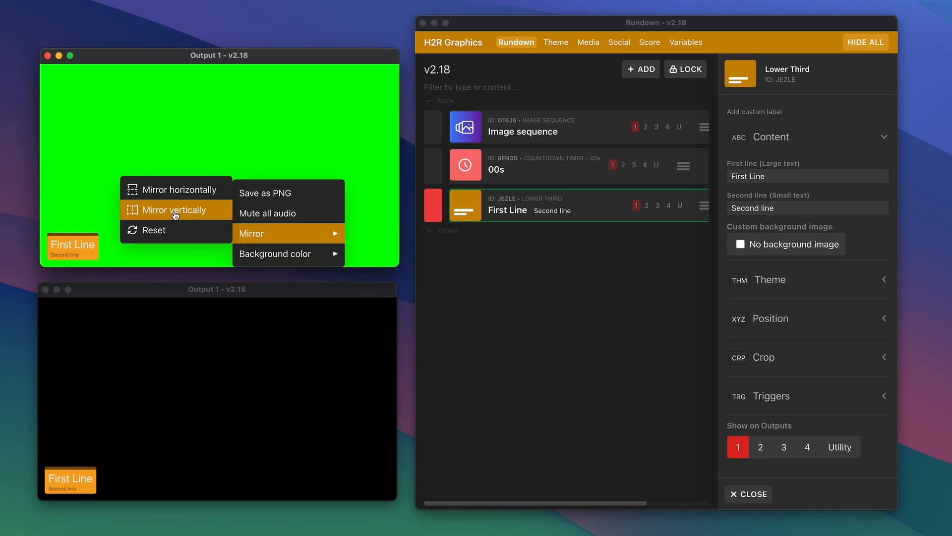
pyautogui.click(176, 192)
pyautogui.rightClick(236, 182)
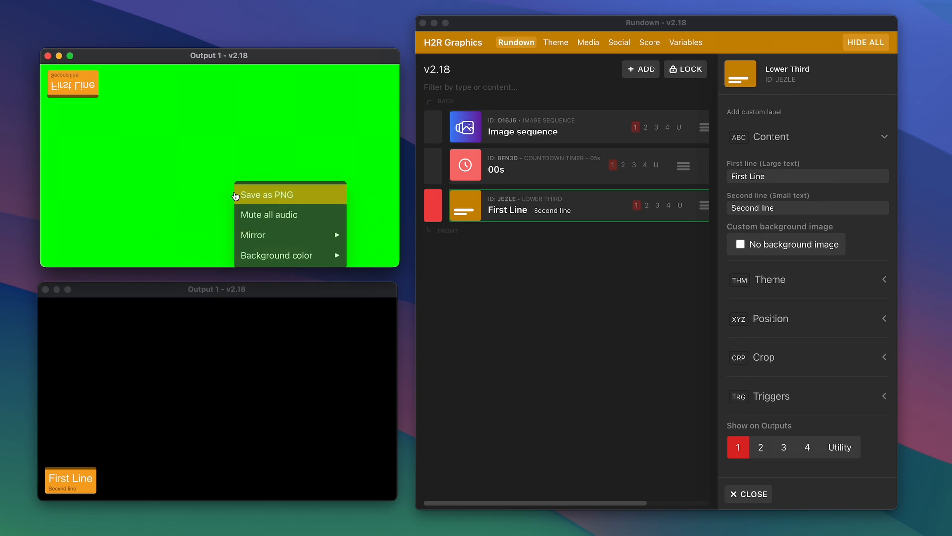
pyautogui.moveTo(272, 237)
pyautogui.click(193, 210)
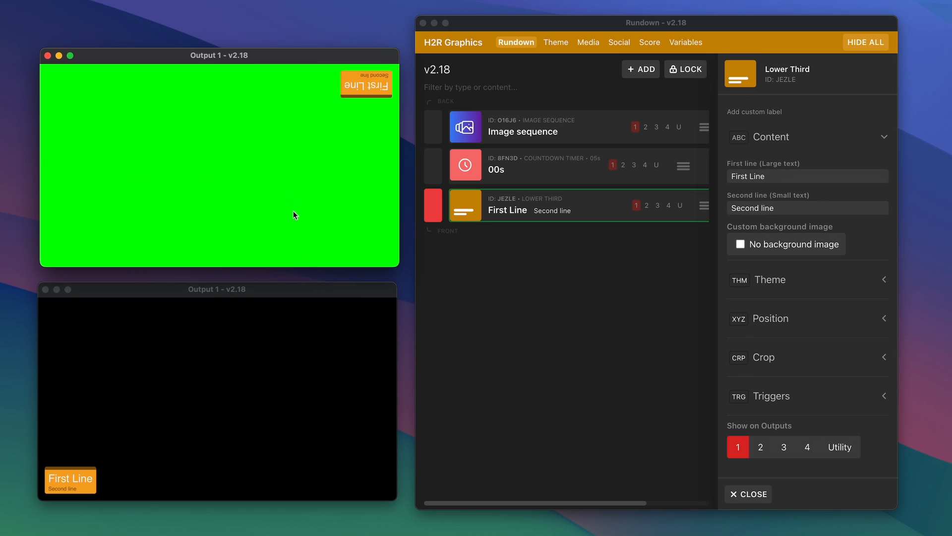
# Reset the first output window's mirroring.
pyautogui.rightClick(270, 176)
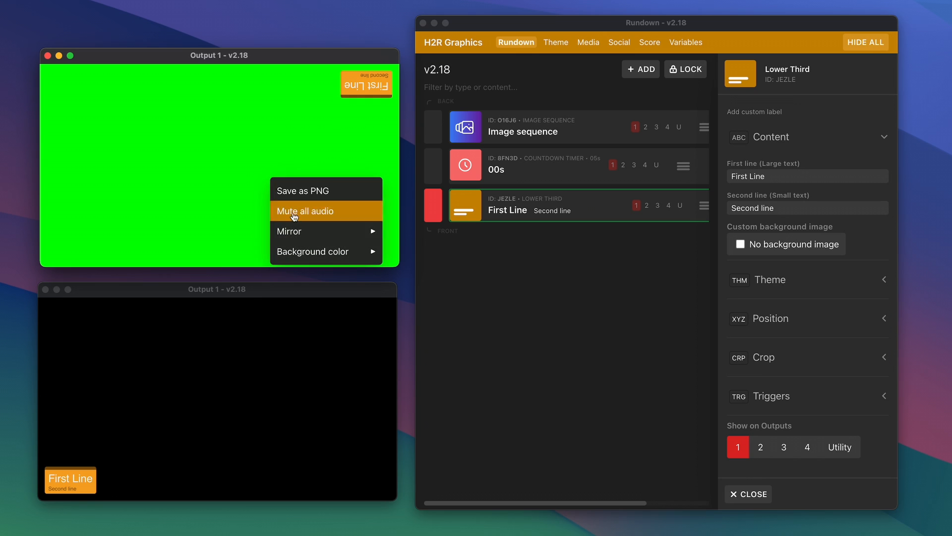
pyautogui.moveTo(298, 233)
pyautogui.click(239, 228)
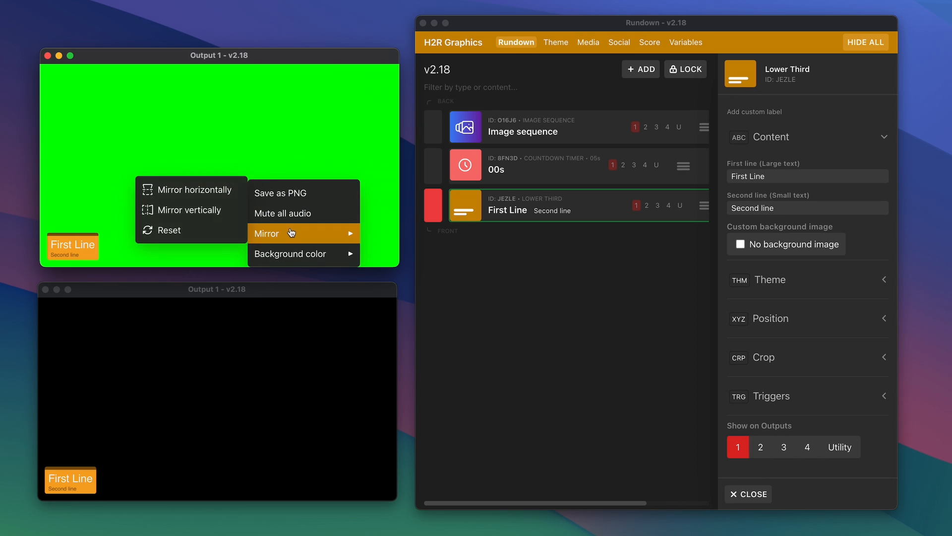
pyautogui.click(209, 207)
# Mirror the first output window horizontally.
pyautogui.rightClick(268, 233)
pyautogui.moveTo(286, 234)
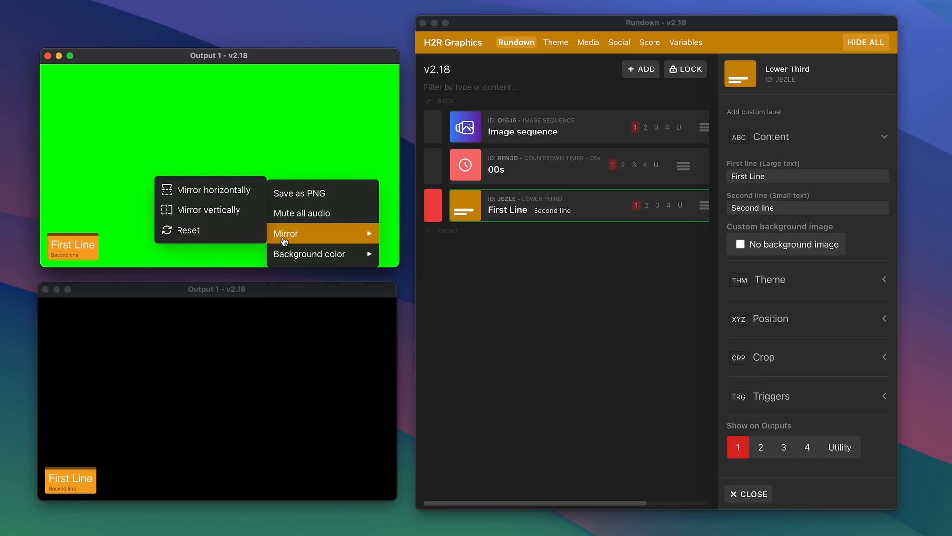
pyautogui.click(240, 211)
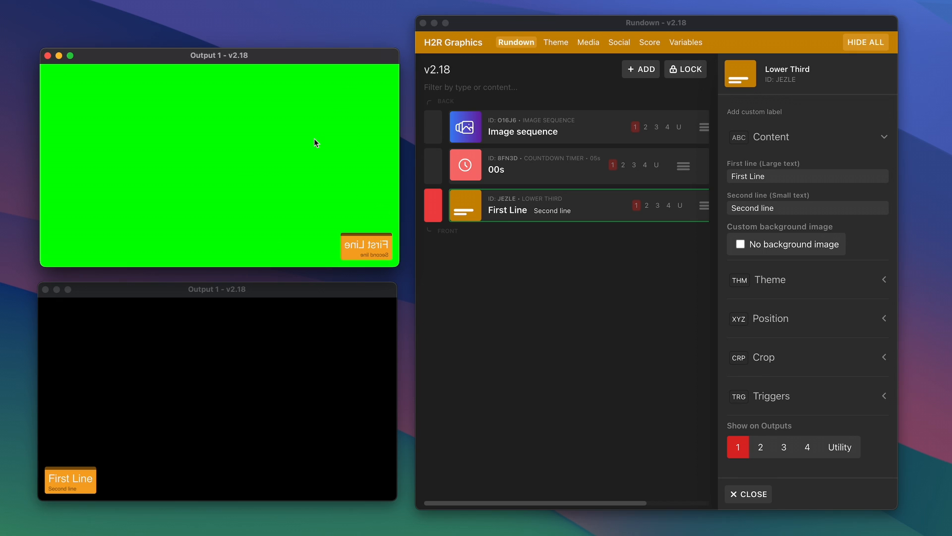
pyautogui.click(541, 394)
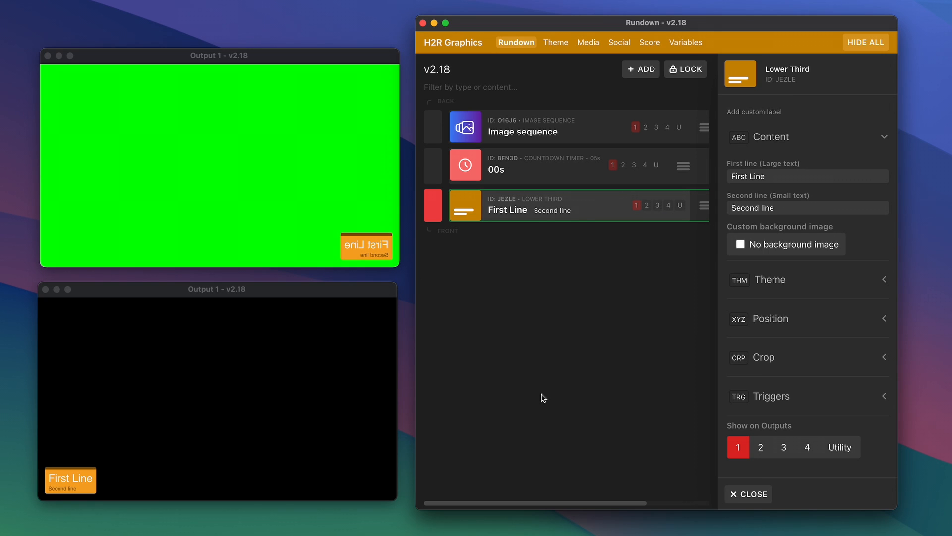